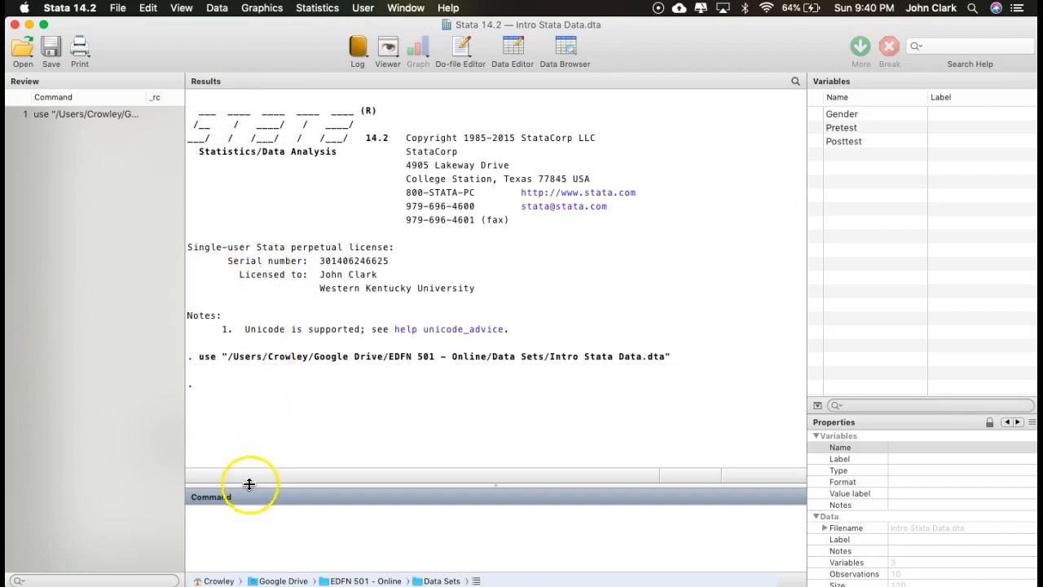
- Display the codebook for the Gender variable
left_click(240, 527)
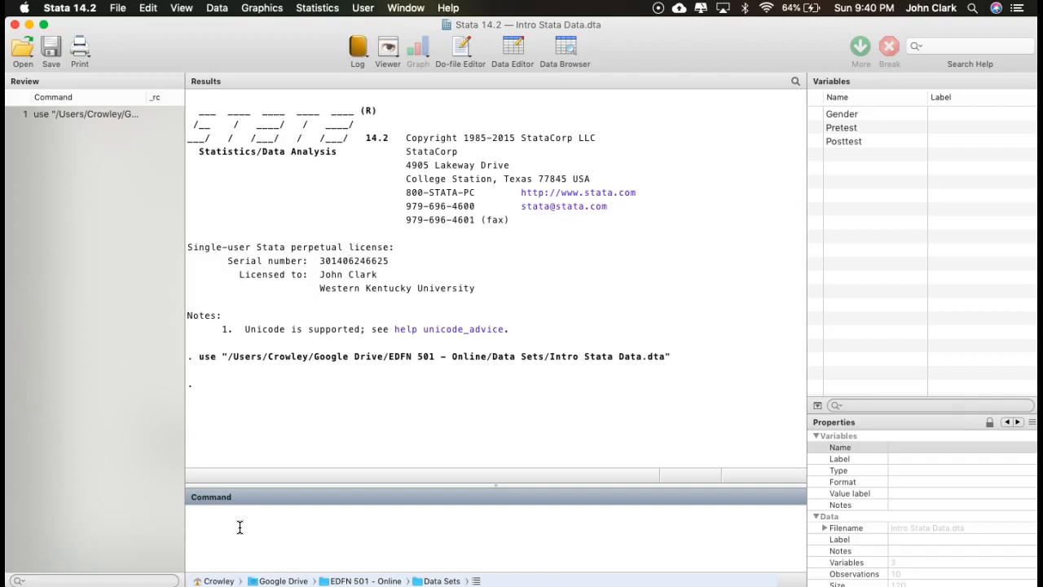
type("codebook Gender")
key("Return")
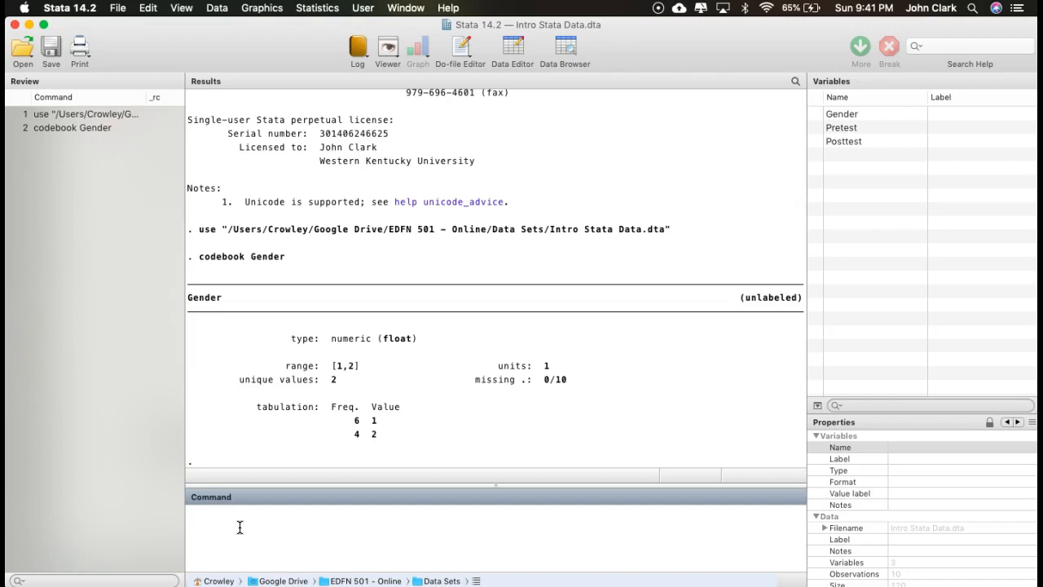
- Define a value label named GENDER with 1 as Male and 2 as Female
type("lab def GENDER 1 Male 2 Female")
key("Return")
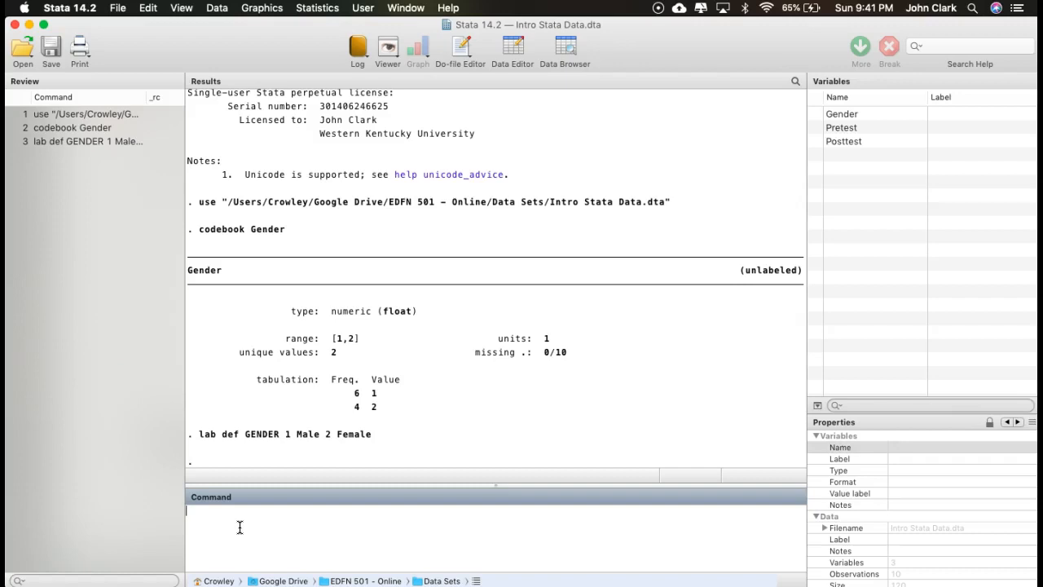
- Assign the GENDER value label to the Gender variable and open the dataset in the Data Editor
type("lab val")
type("Gender GENDER")
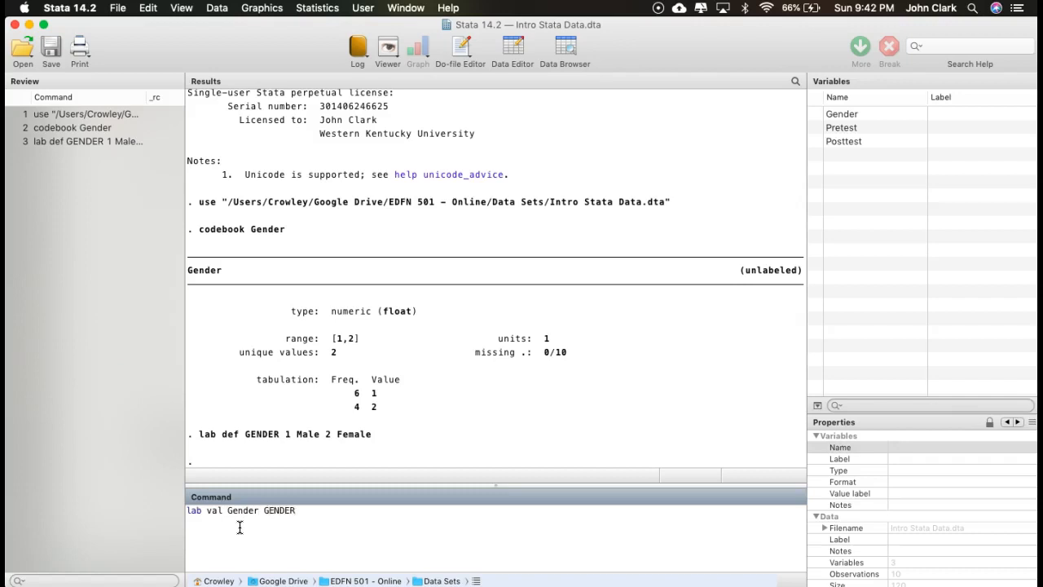
key("Return")
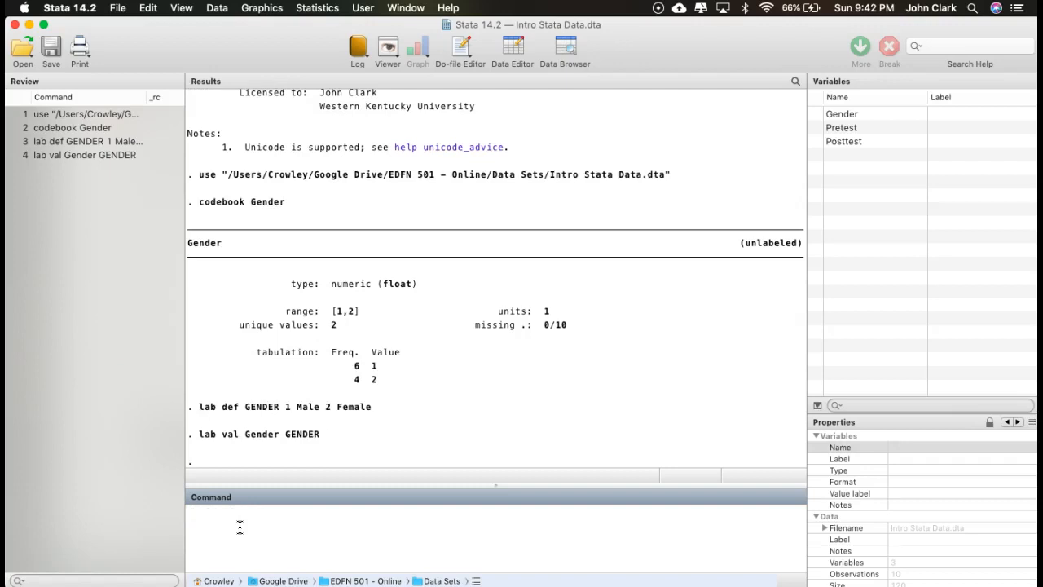
left_click(513, 46)
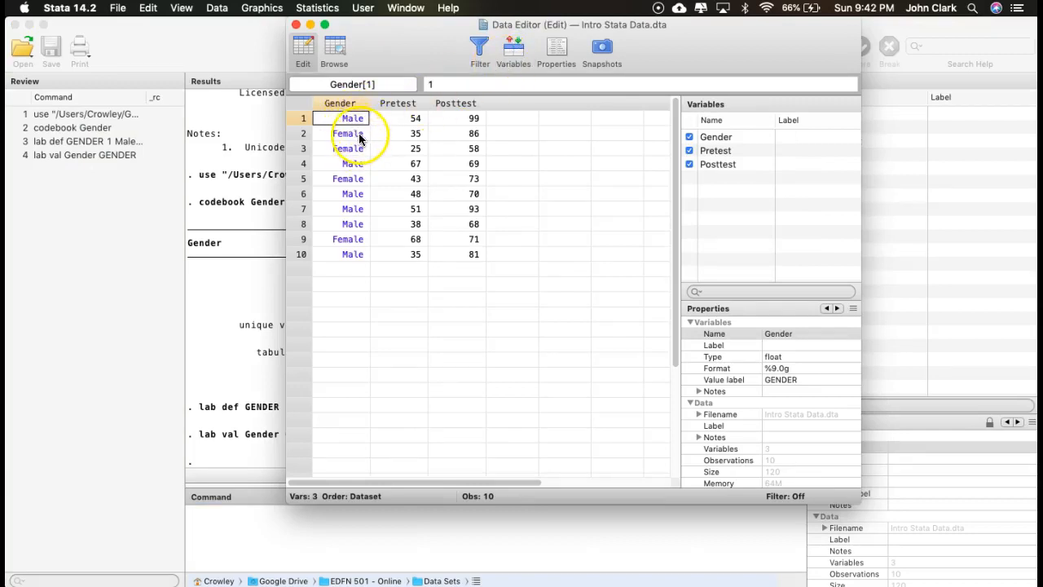
left_click(514, 104)
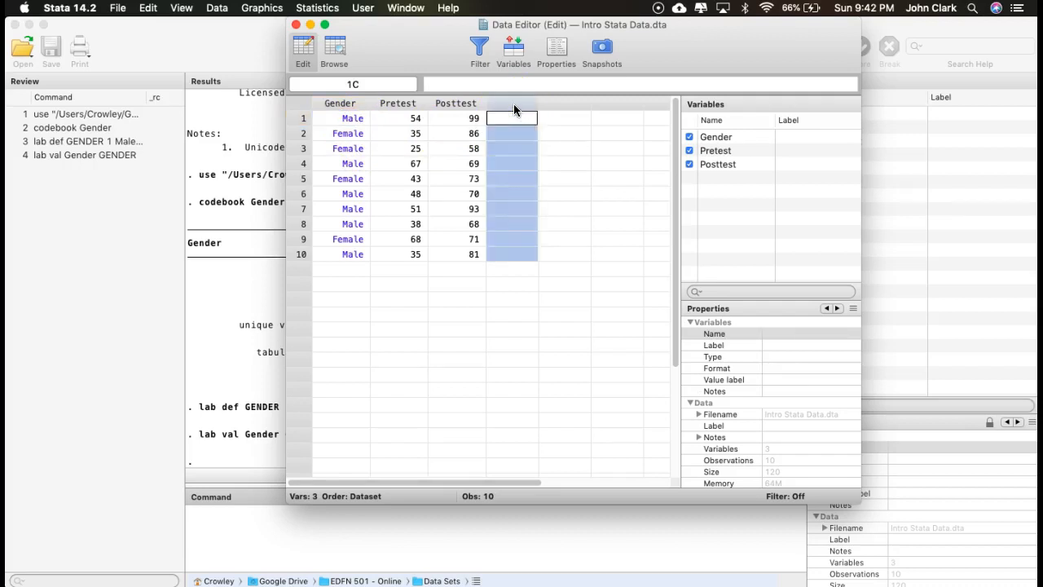
double_click(513, 104)
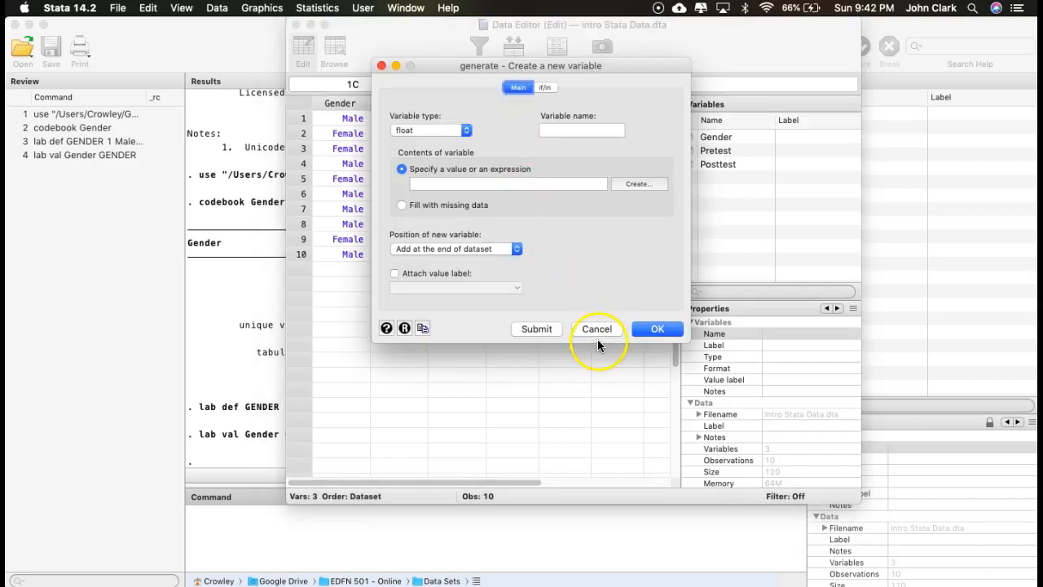
left_click(596, 332)
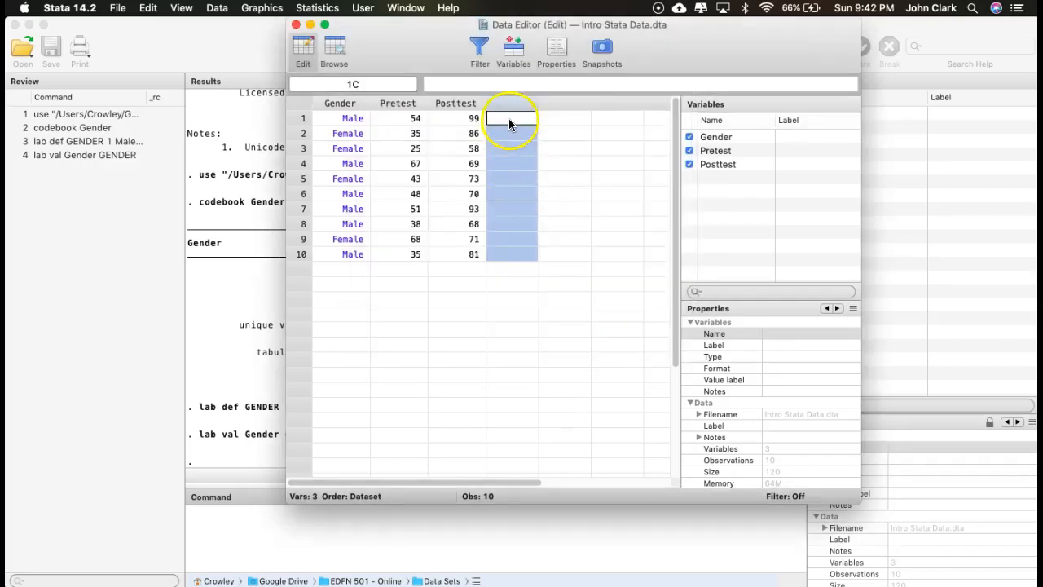
- Fill the first empty column after Posttest for observations 1 to 10 with 1, 3, 4, 2, 4, 5, 5, 1, 2, 3
left_click(510, 122)
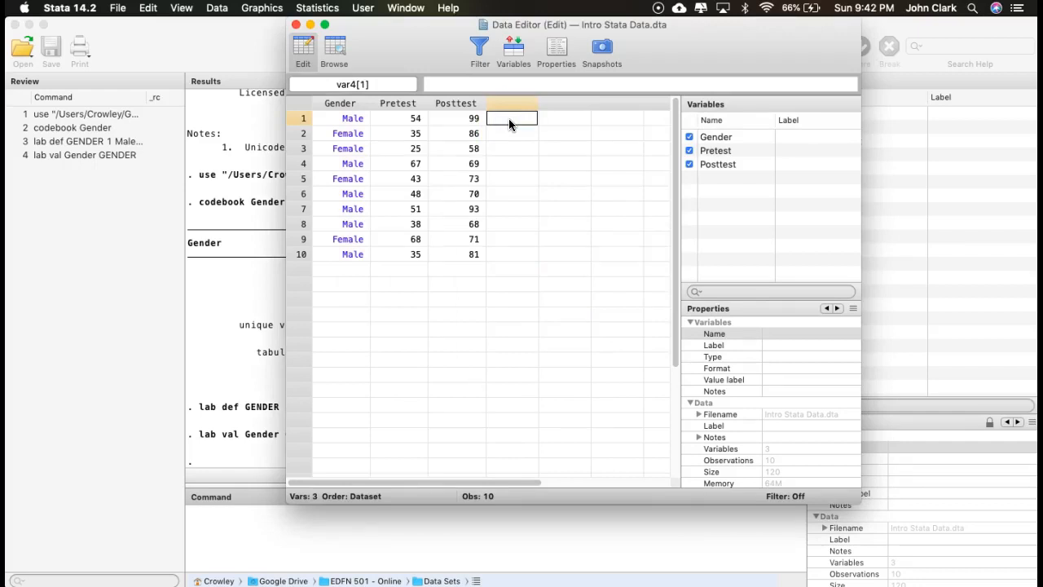
type("1")
key("Return")
type("3")
key("Return")
type("4")
key("Return")
type("2")
key("Return")
type("4")
key("Return")
type("5")
key("Return")
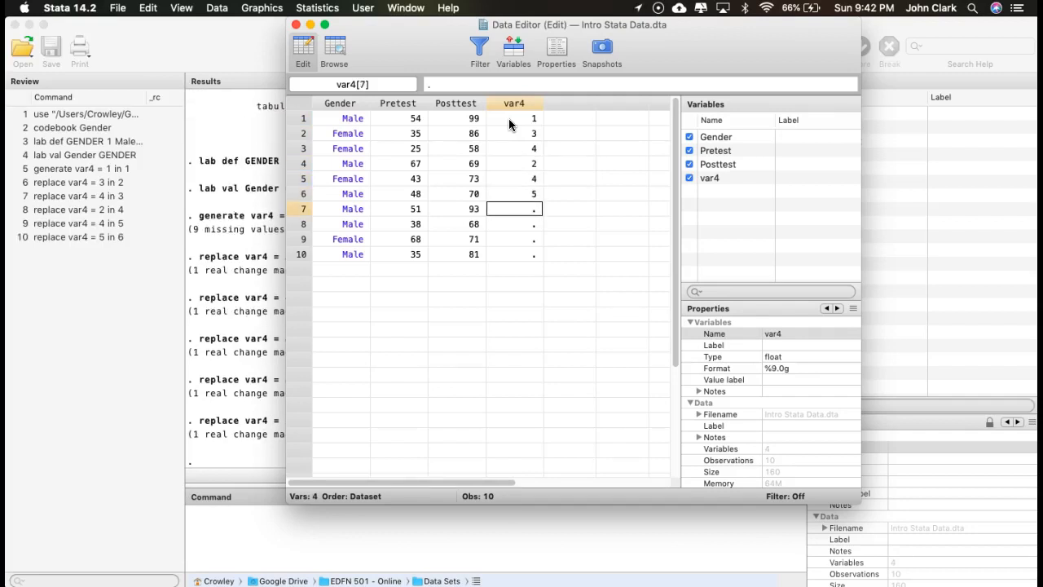
type("5")
key("Return")
type("1")
key("Return")
type("2")
key("Return")
type("3")
key("Return")
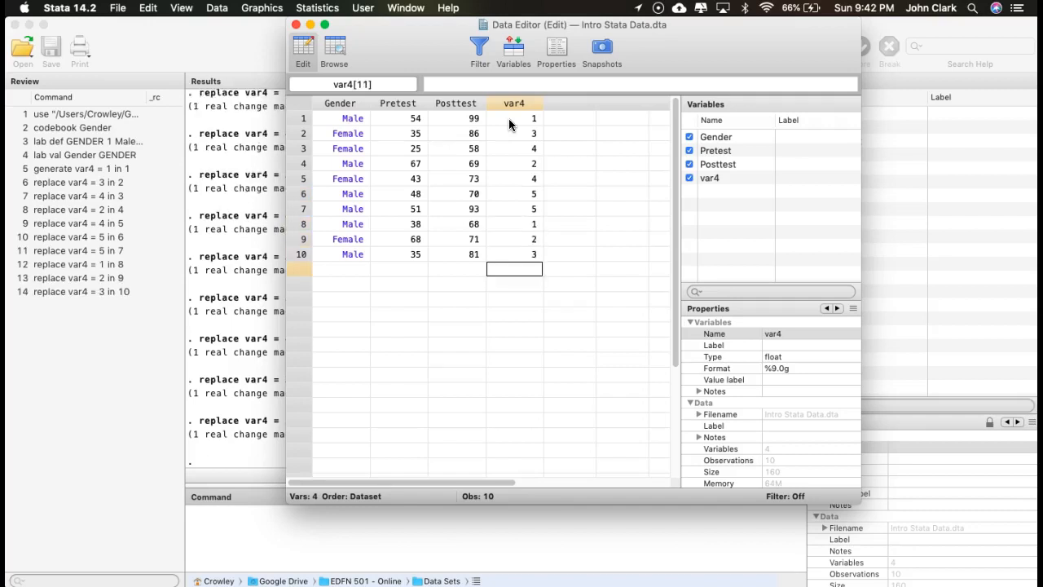
- Fill the empty column after var4 for observations 1 to 10 with 3, 2, 4, 1, 5, 3, 2, 3, 3, 2
left_click(568, 119)
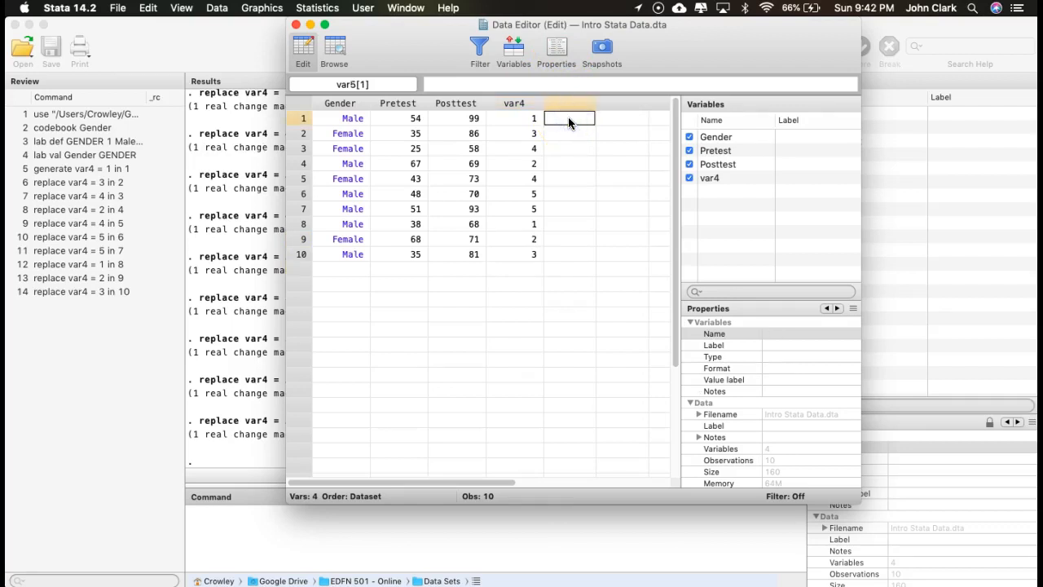
type("3")
key("Return")
type("2")
key("Return")
type("4")
key("Return")
type("1 5")
key("Return")
type("3")
key("Return")
type("2")
key("Return")
type("3")
key("Return")
type("3")
key("Return")
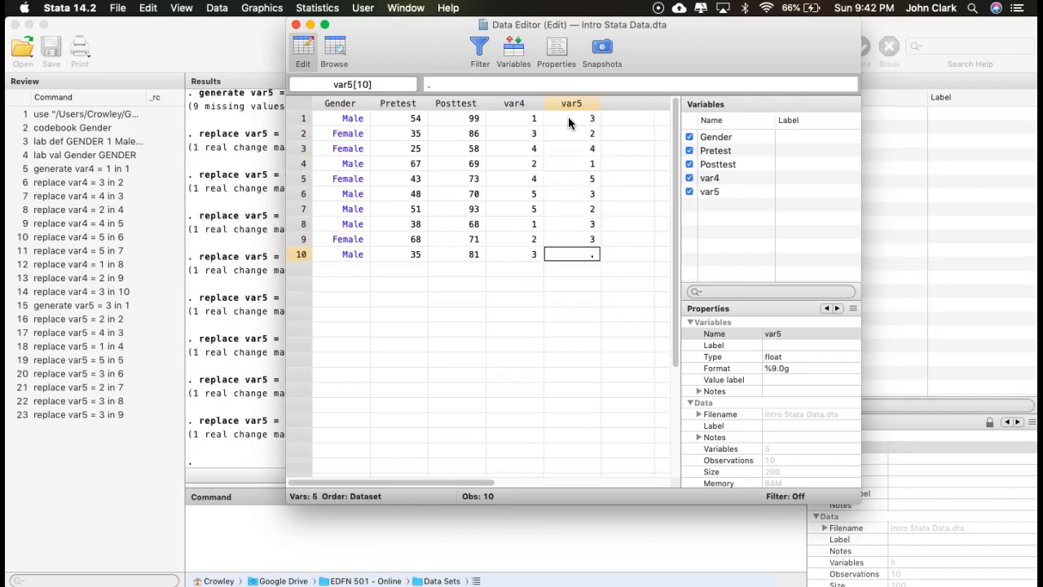
type("2")
key("Return")
- Fill the empty column after var5 for observations 1 to 10 with 4, 2, 3, 5, 4, 3, 5, 3, 1, 2
left_click(624, 104)
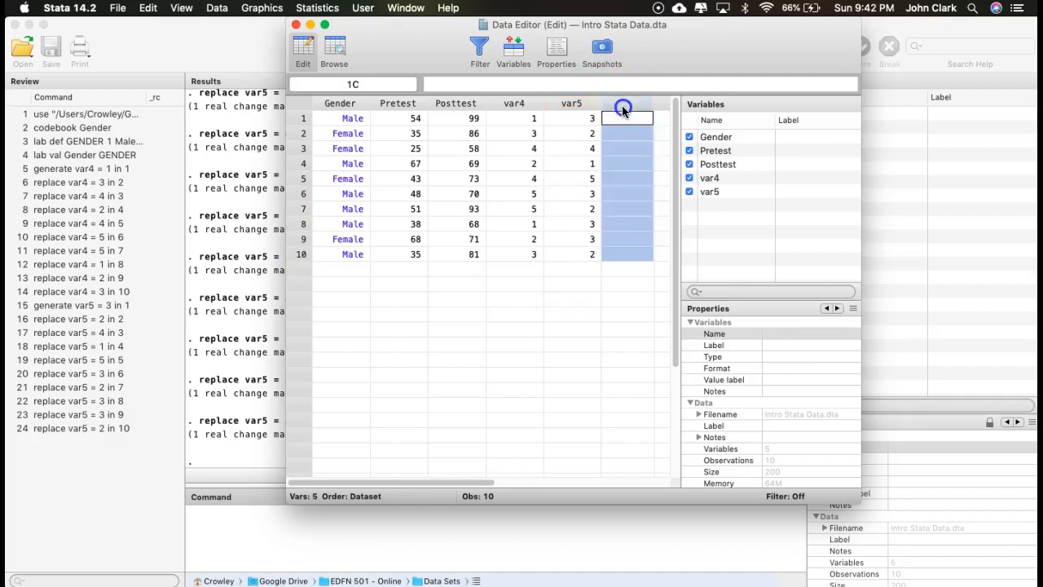
left_click(625, 118)
type("4")
key("Return")
type("2")
key("Return")
type("3")
key("Return")
type("5")
key("Return")
type("4 3")
key("Return")
type("5")
key("Return")
type("3")
key("Return")
key("Return")
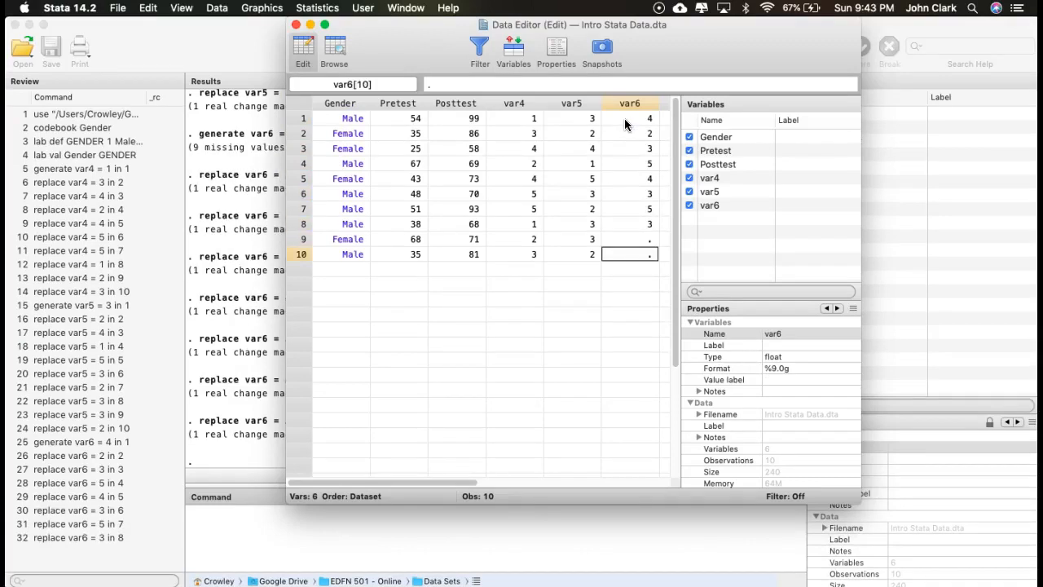
key("Up")
type("1")
key("Return")
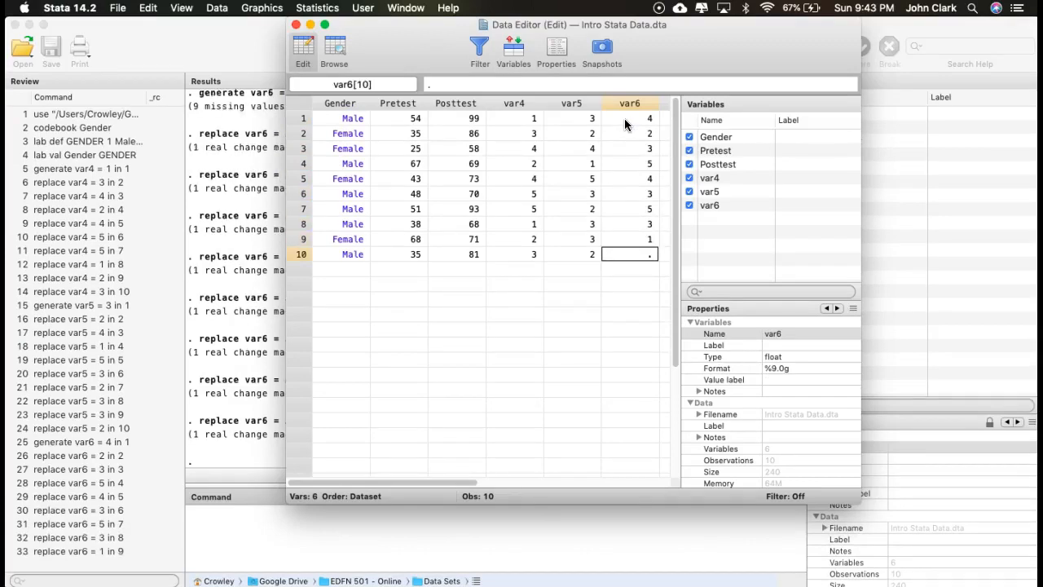
type("2")
key("Return")
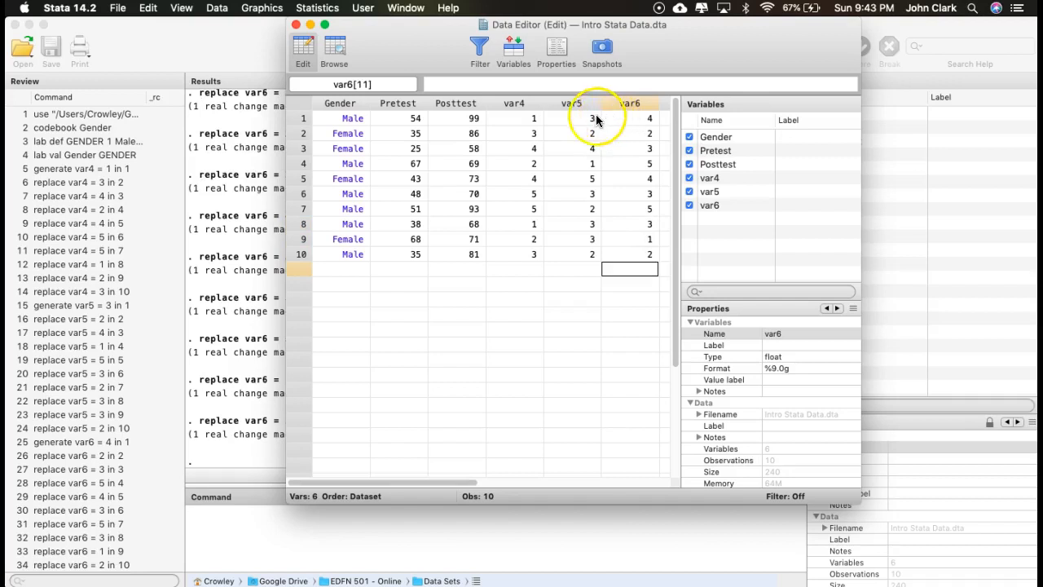
- Rename the variable var4 as Item1
left_click(521, 104)
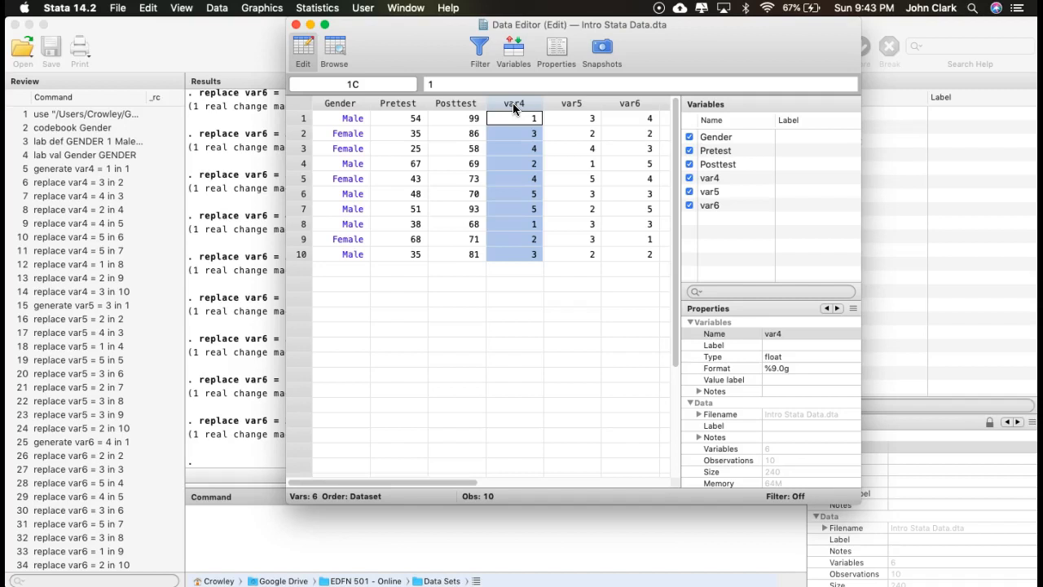
left_click(784, 334)
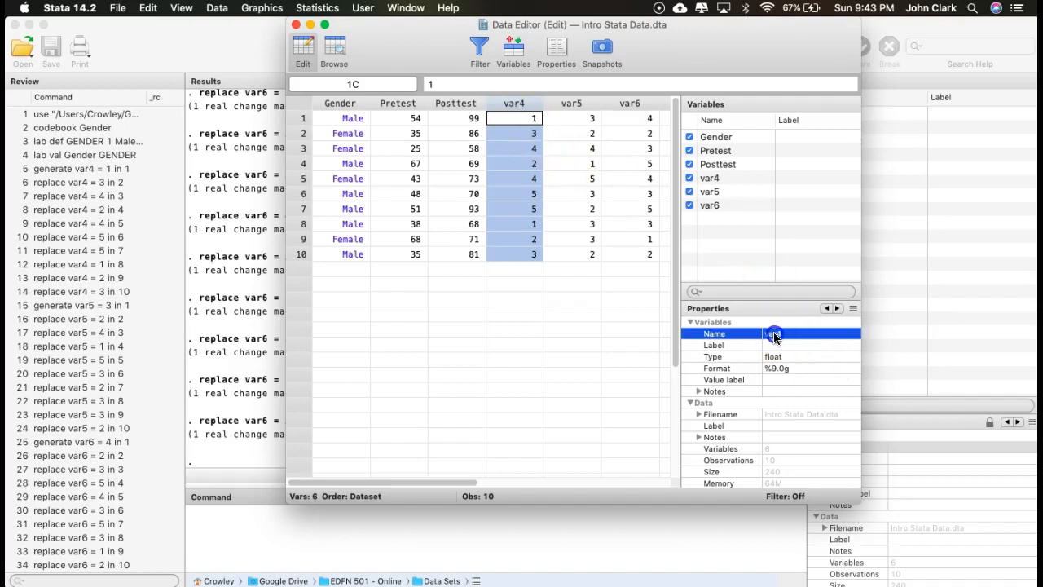
left_click(773, 334)
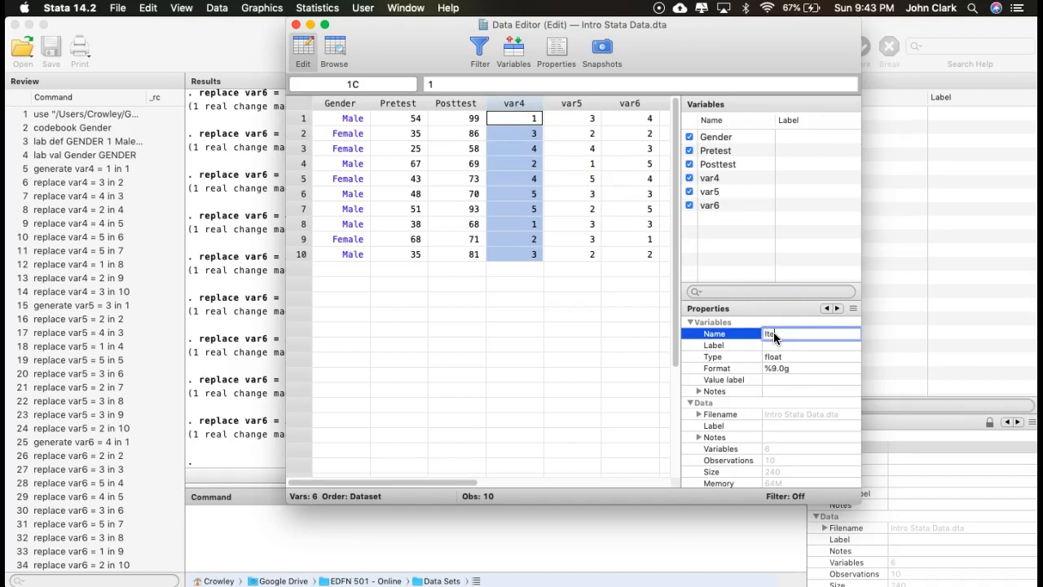
left_click(716, 242)
- Rename the variable var5 as Item2
left_click(577, 119)
left_click(574, 105)
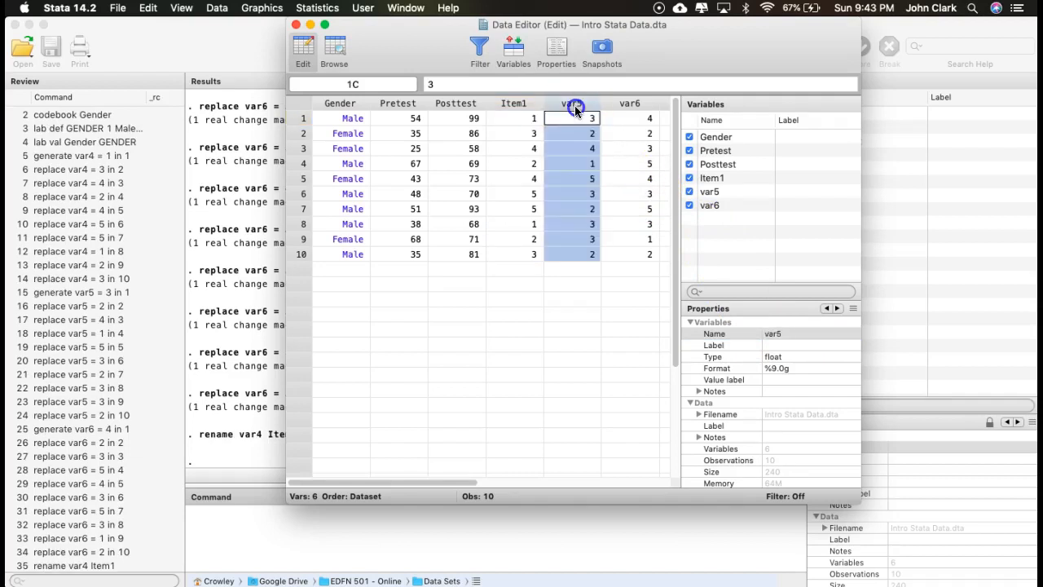
left_click(772, 336)
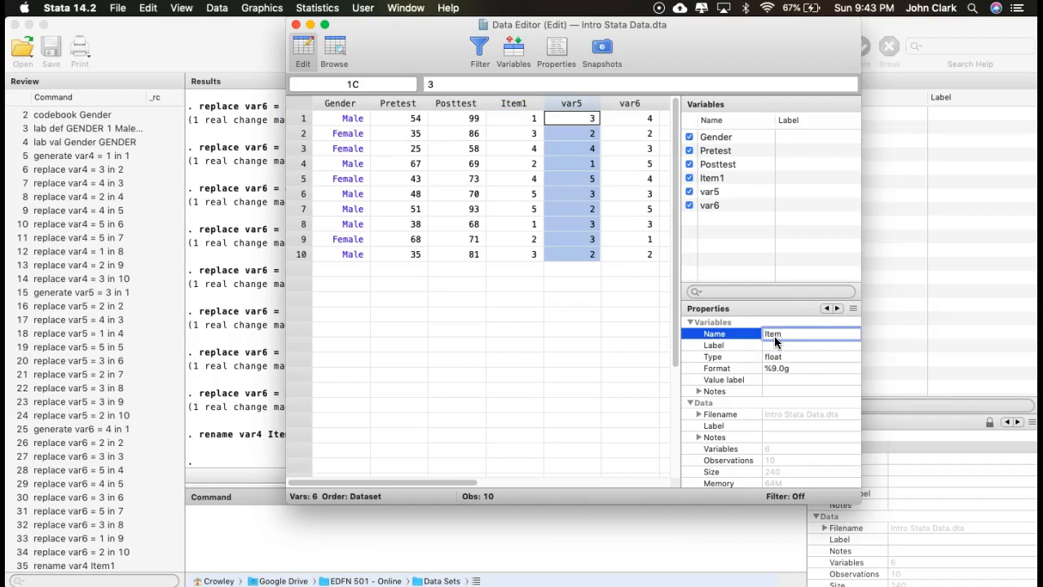
type("2")
key("Return")
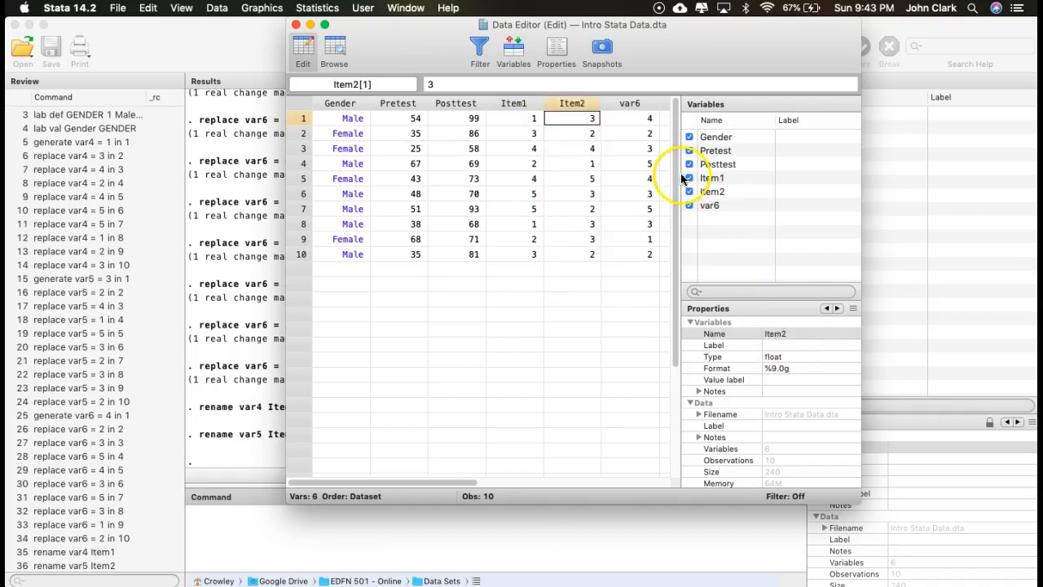
- Rename the variable var6 as Item3
left_click(629, 103)
left_click(780, 334)
left_click(778, 336)
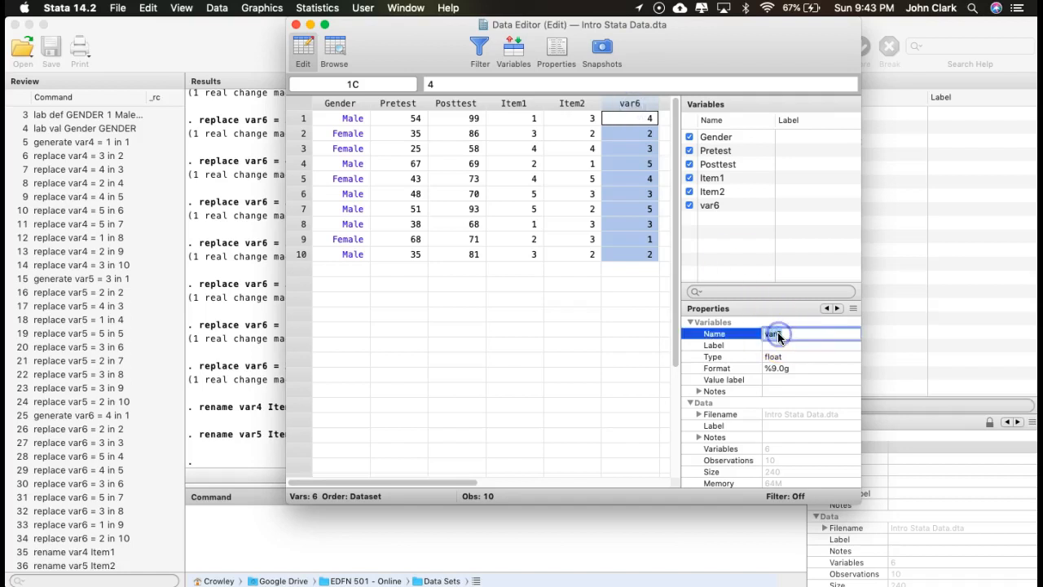
type("Item3")
key("Return")
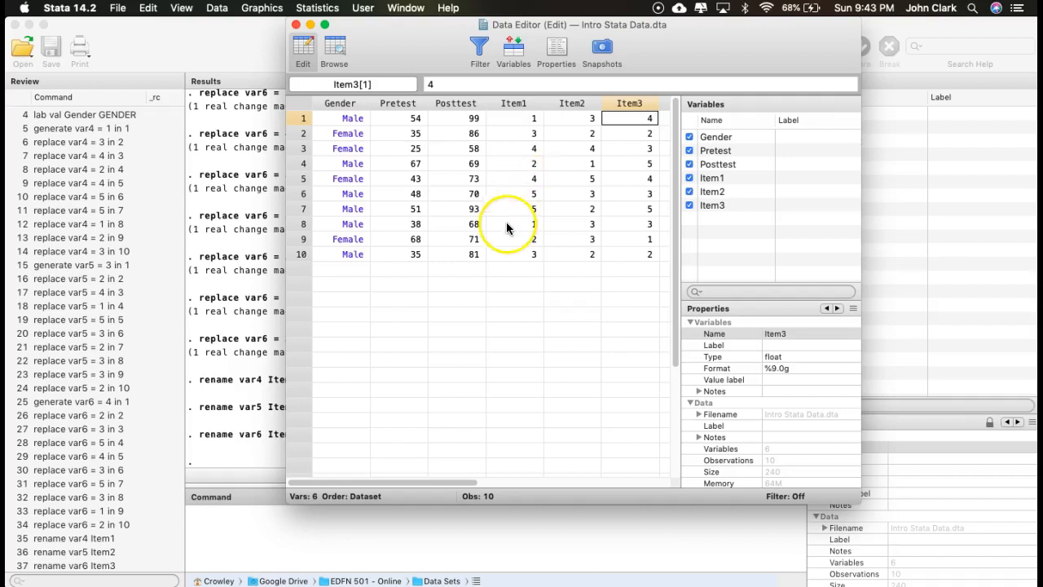
- Define a value label named LIKERT with 1 "Strongly Disagree", 2 Disagree, 3 Neutral, 4 Agree and 5 "Strongly Agree"
left_click(325, 530)
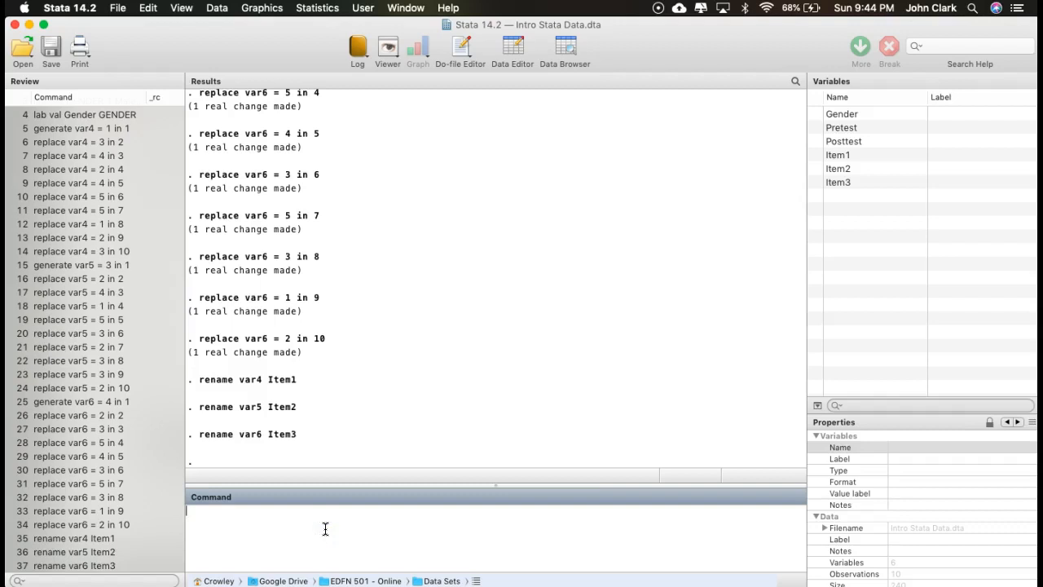
type("lab def LIKET")
key("BackSpace")
type("RT 1 \"Strongly Disagree\"")
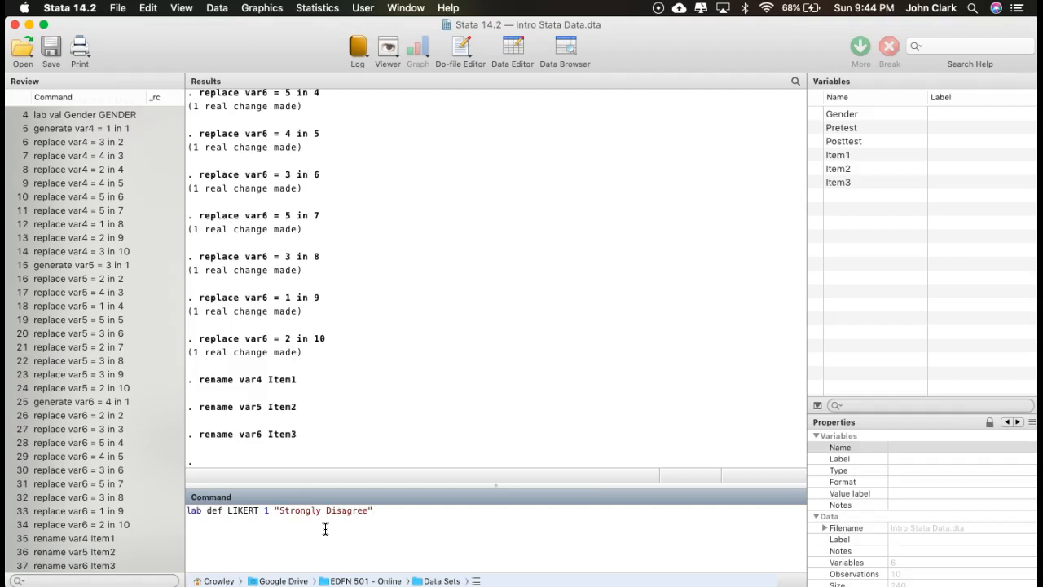
type(" 2 Disagree 3 Neutral 4 Agree 5 ")
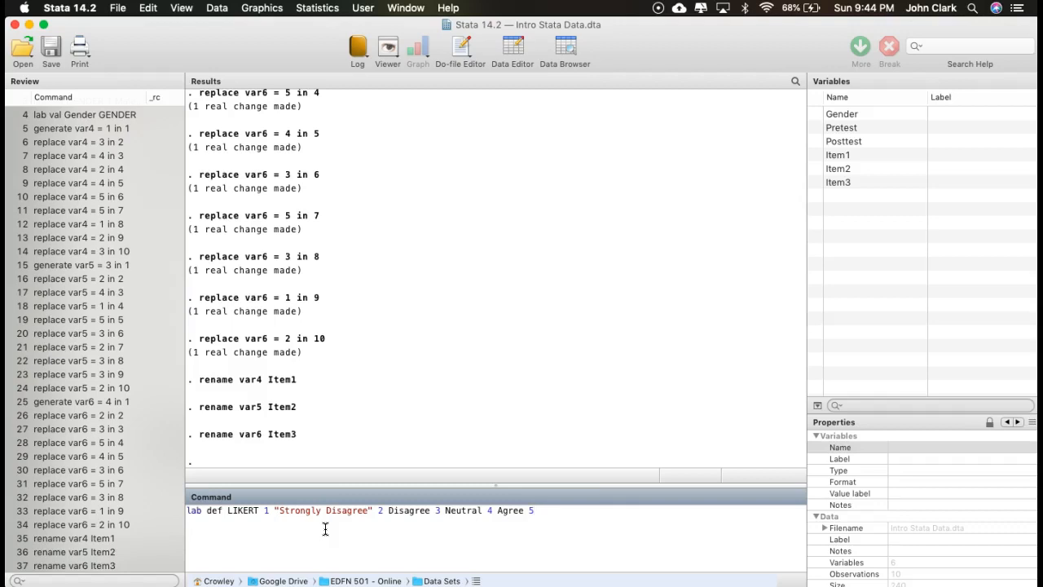
type("\"Strongly Agree\"")
key("Return")
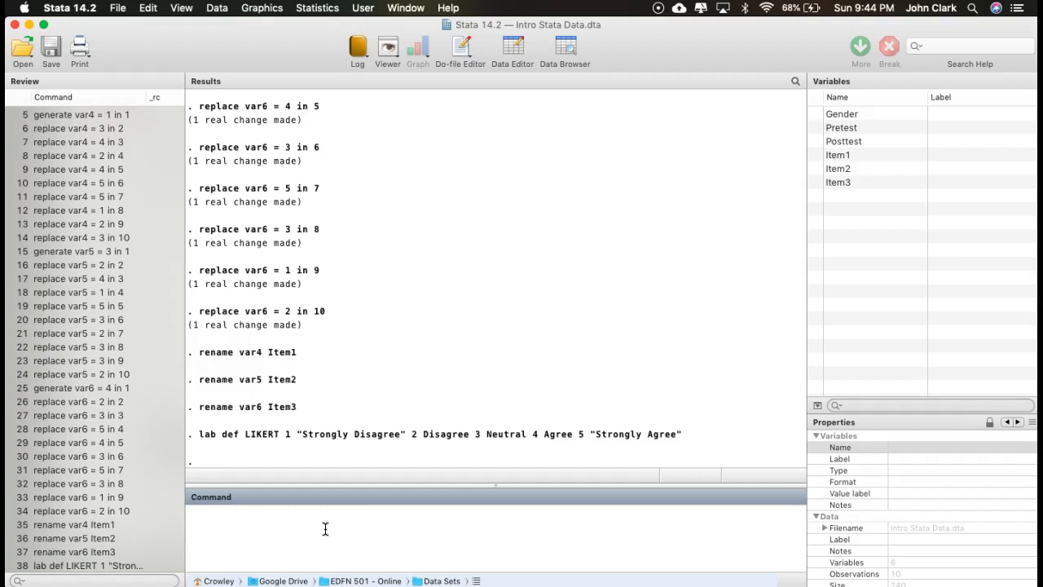
- Assign the LIKERT value label to the variables Item1 through Item3
type("lab val")
type("Item1-Item3")
type("LIKERT")
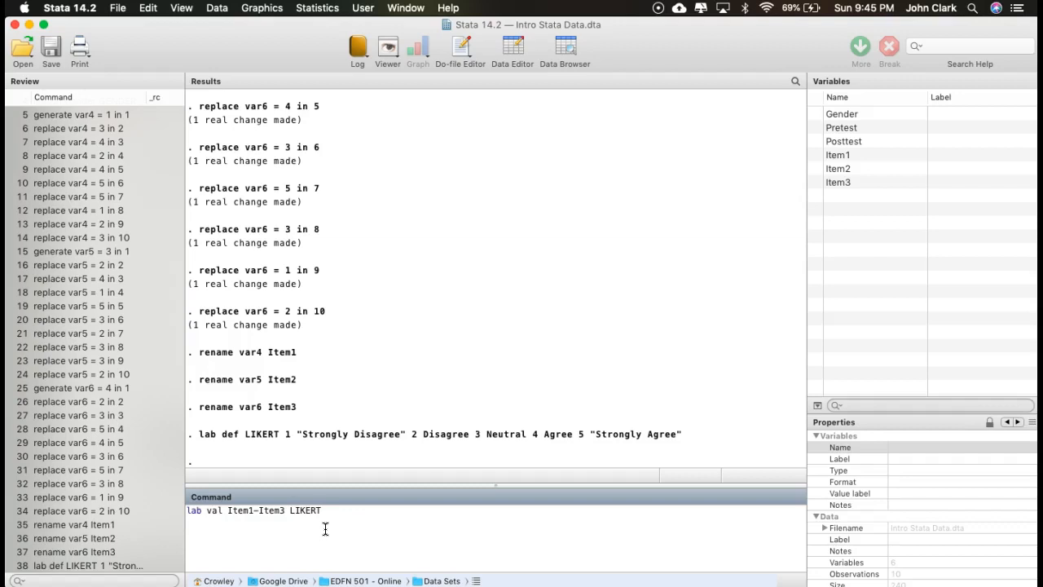
key("Return")
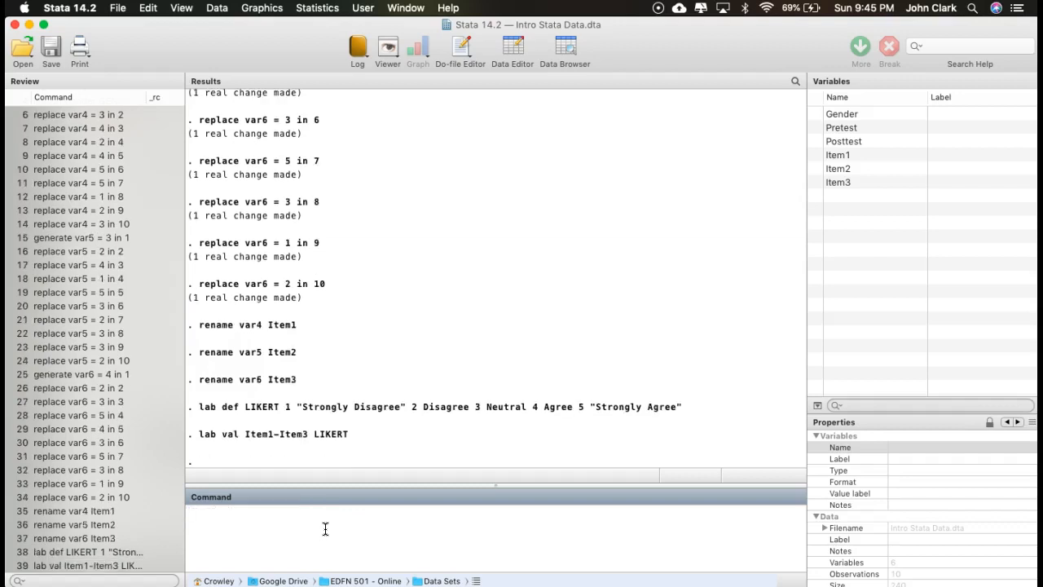
- Display the codebook for Item1 through Item3 and review the complete output
type("codebook Item1-Item3")
key("Return")
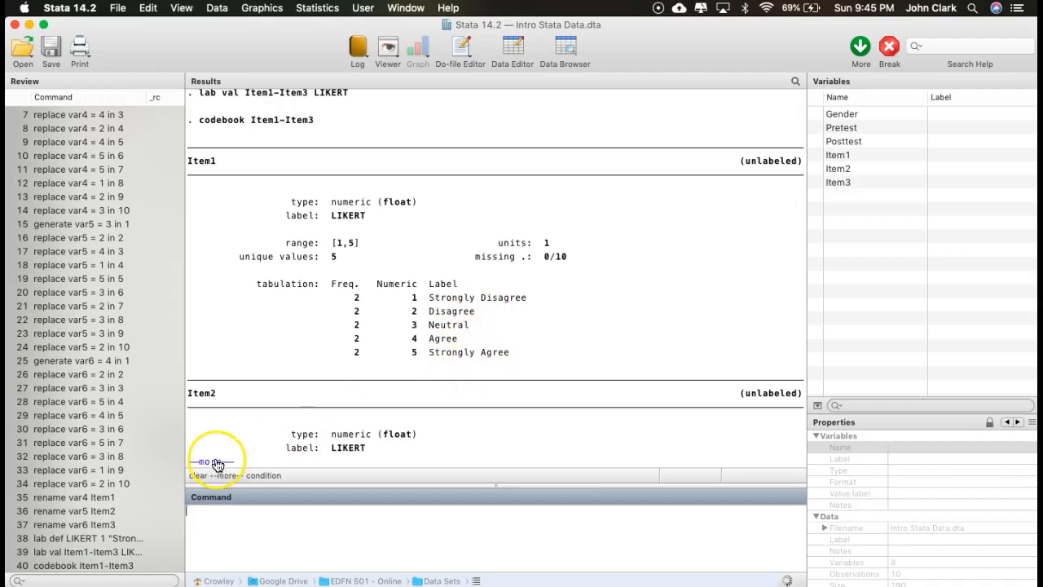
scroll(312, 427, "down", 1)
scroll(312, 427, "up", 1)
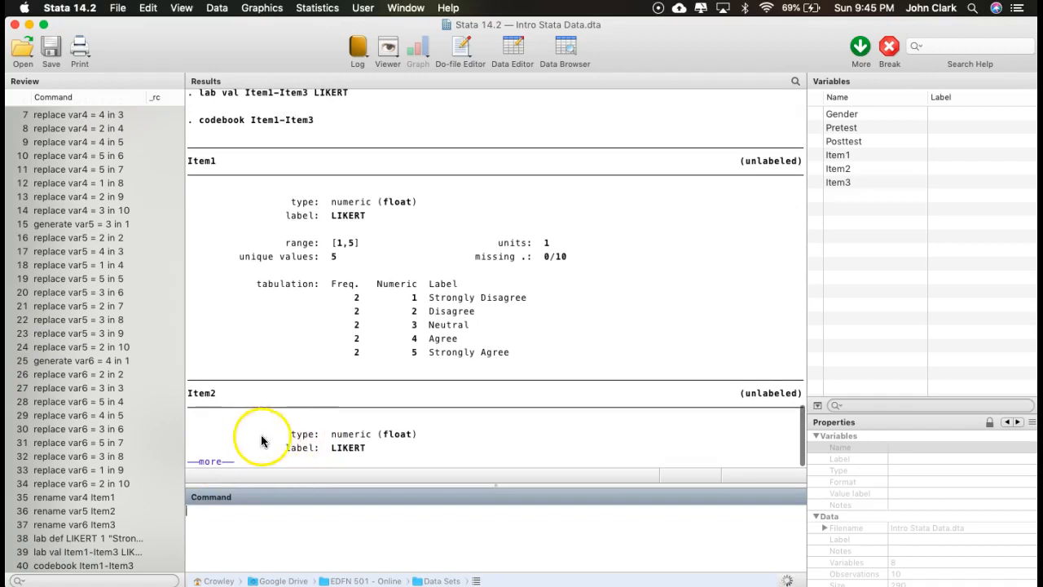
left_click(210, 461)
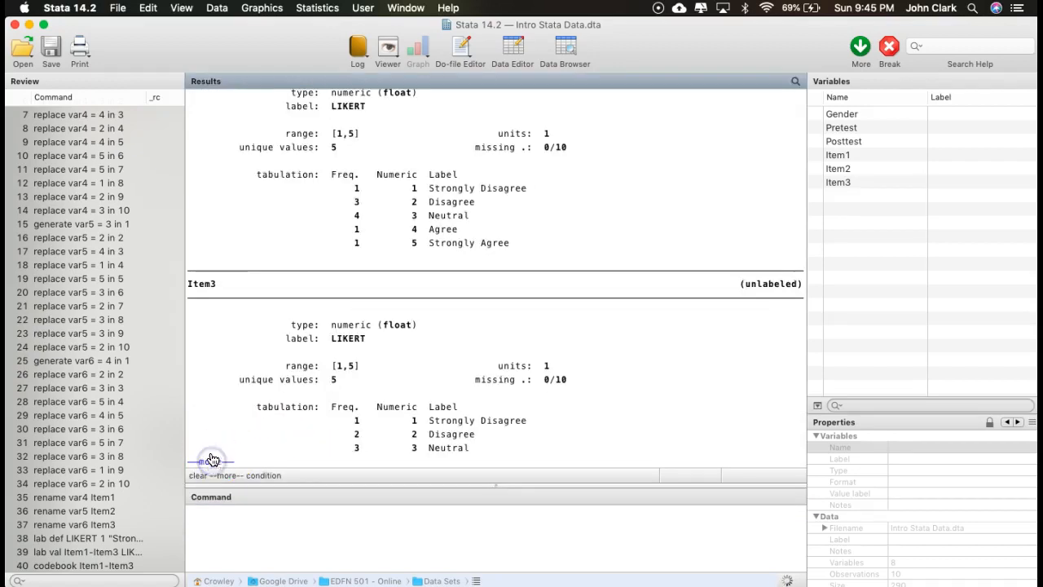
scroll(261, 360, "down", 1)
left_click(215, 463)
scroll(256, 405, "up", 3)
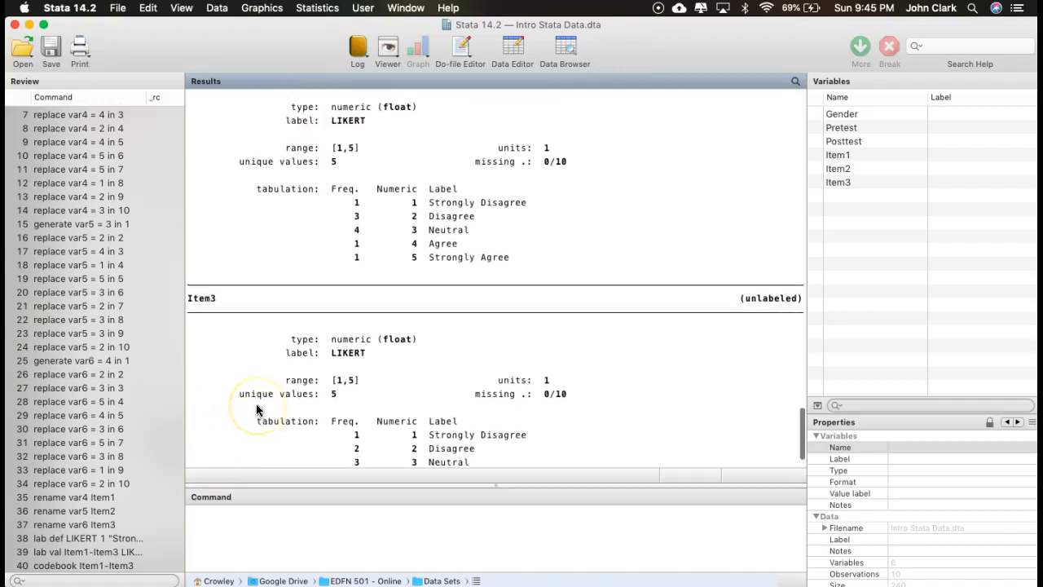
scroll(256, 410, "up", 7)
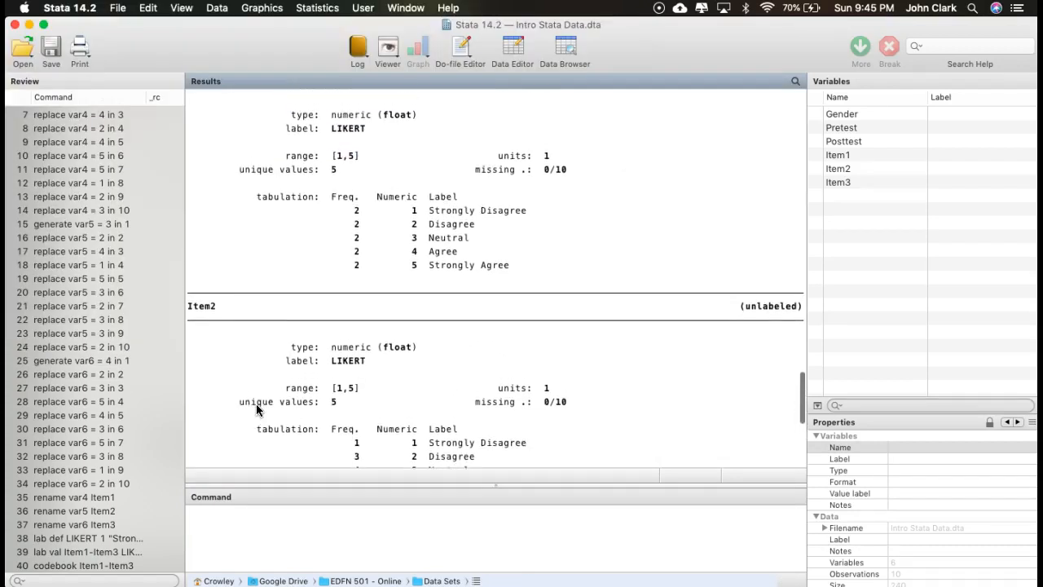
- Check the labelled Item1 to Item3 values in the read-only data view and close it
left_click(564, 49)
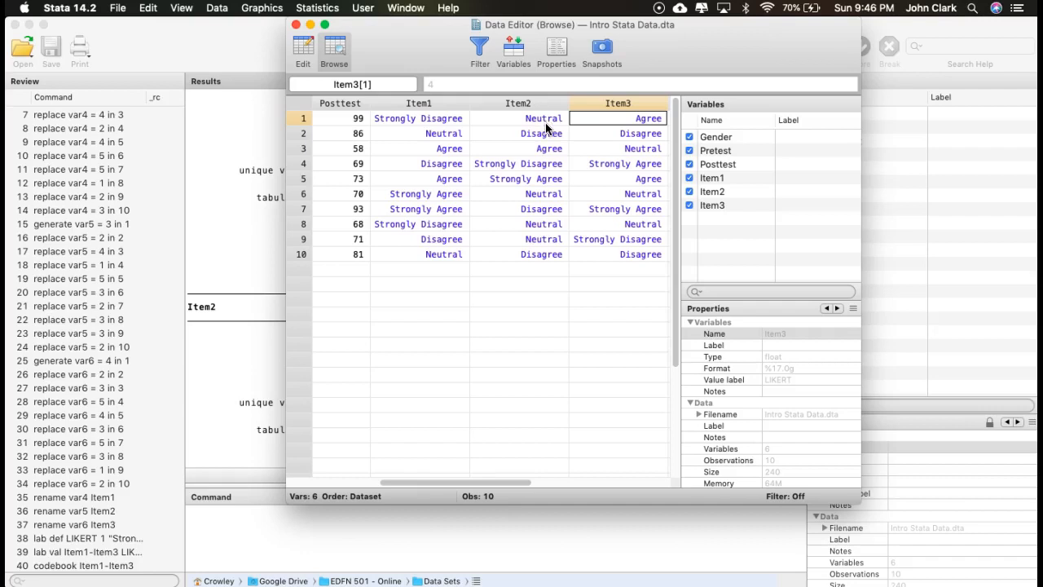
left_click(296, 27)
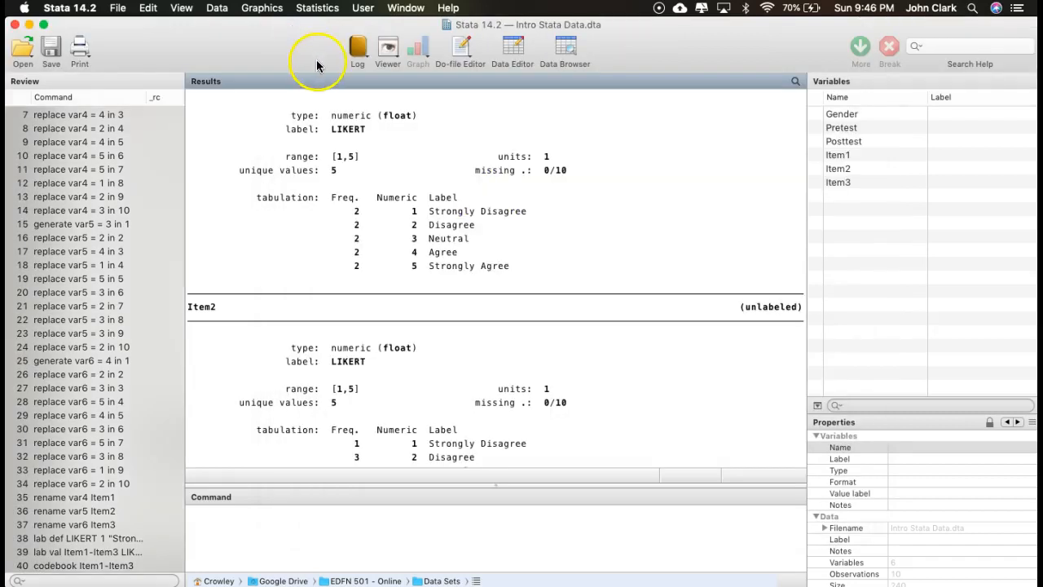